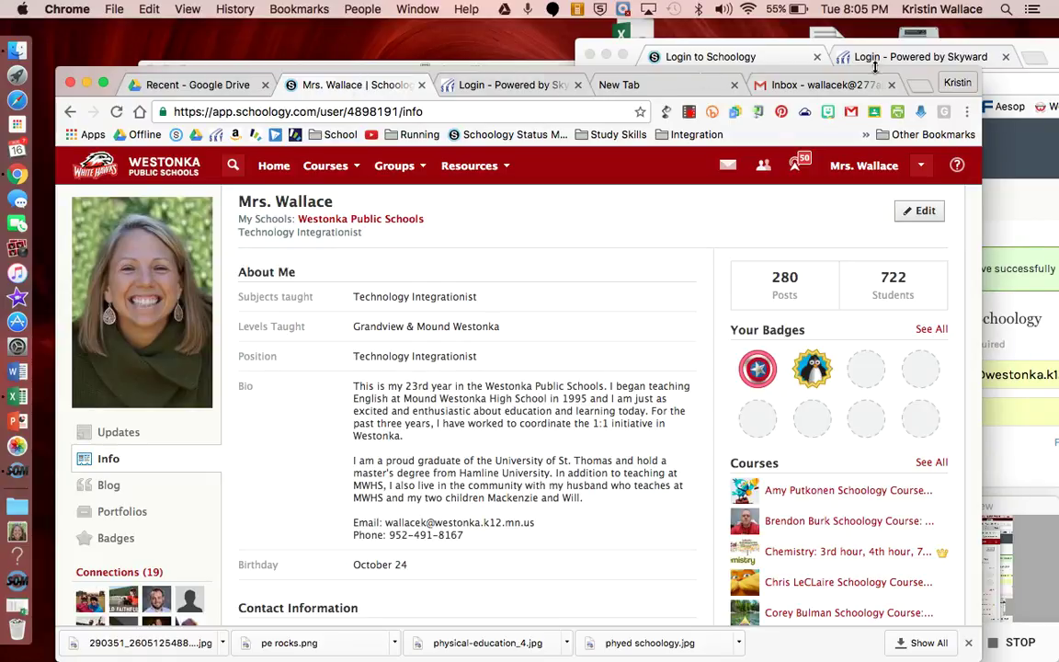
Bring the Schoology login window forward, log in with the saved credentials and look through the course list
left_click_drag(1040, 51, 537, 48)
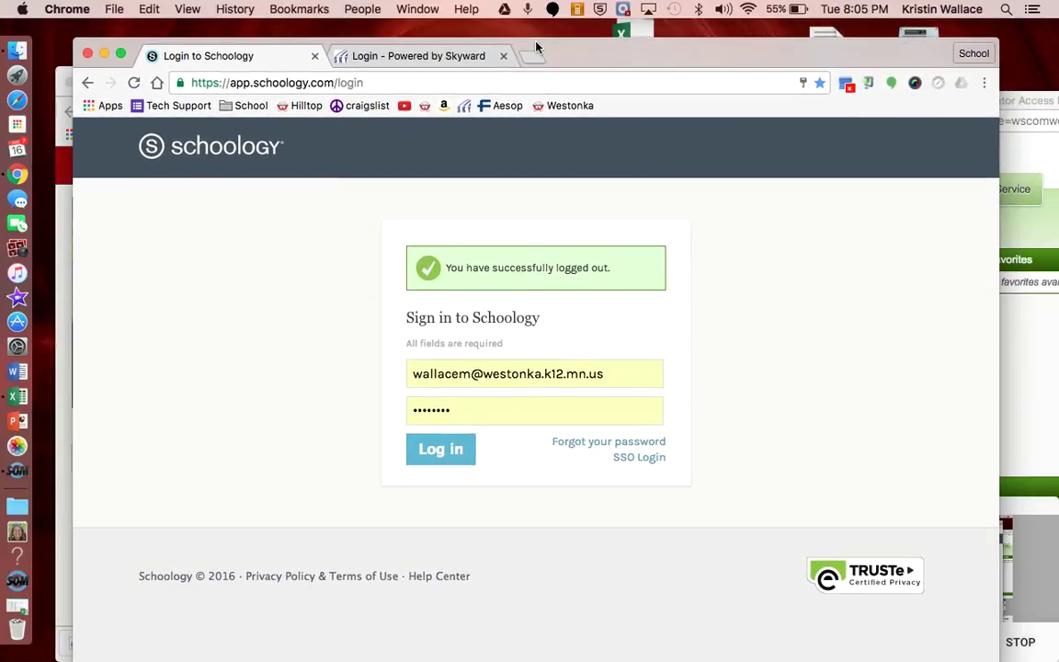
left_click(441, 449)
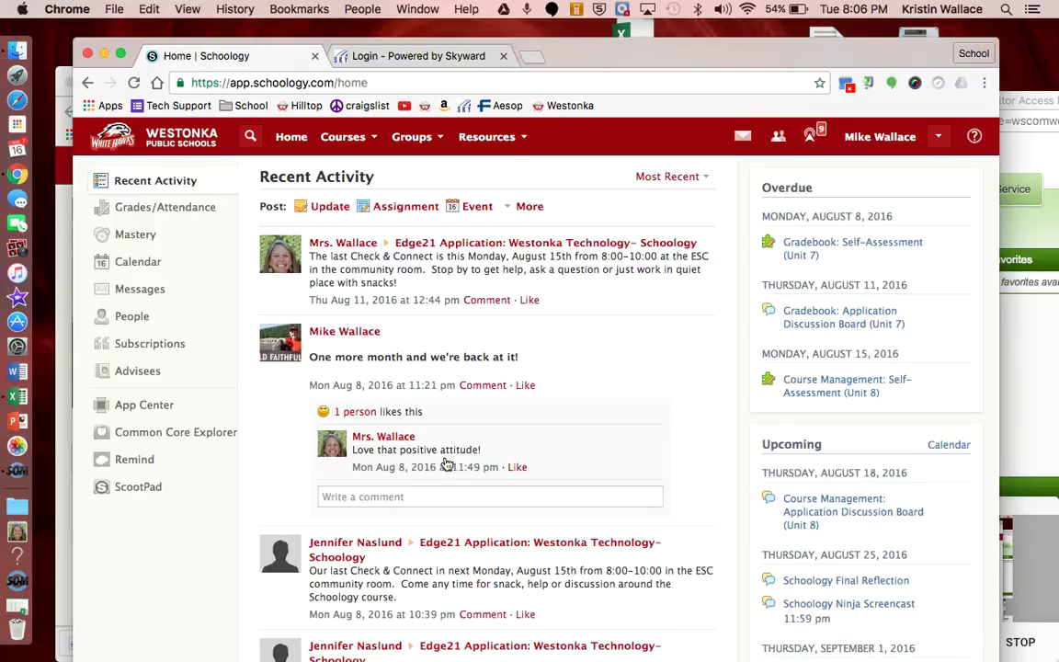
left_click(346, 138)
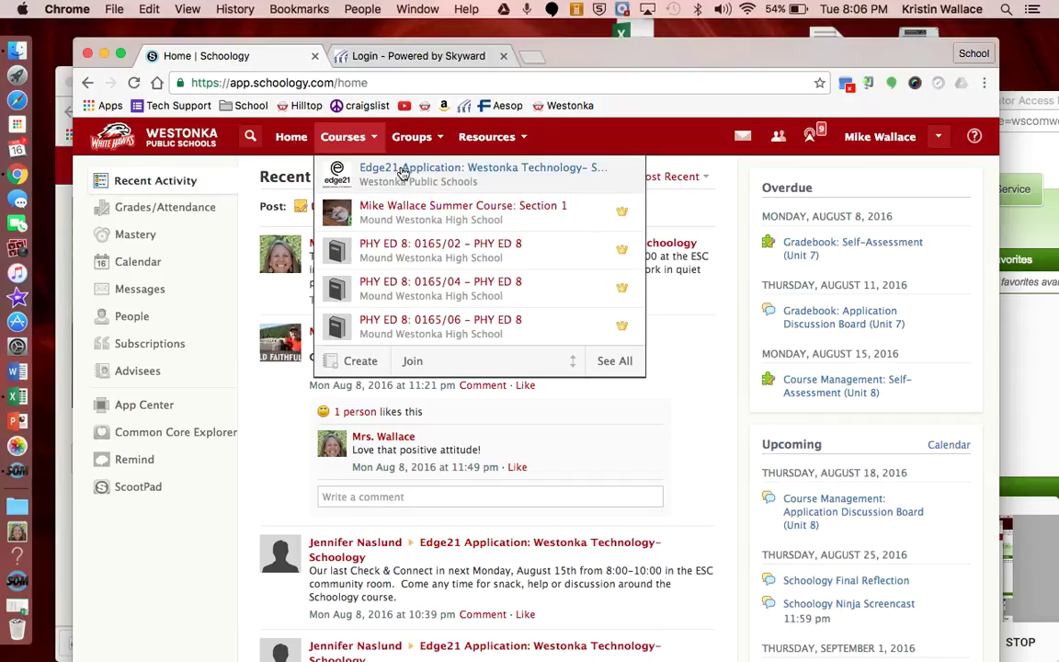
scroll(401, 247, "down", 3)
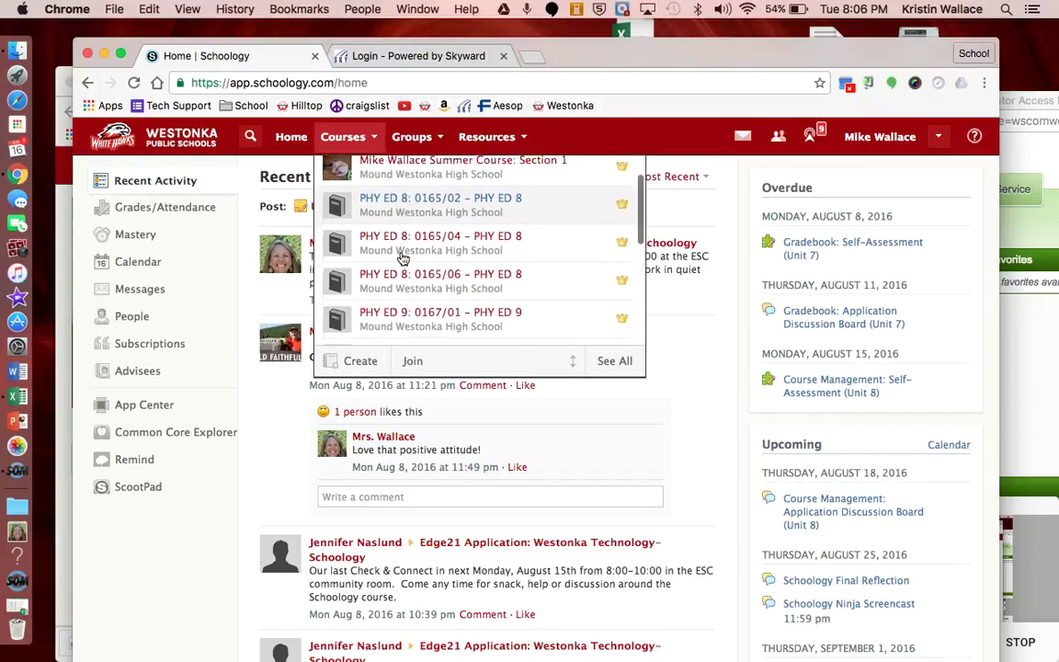
scroll(401, 260, "down", 2)
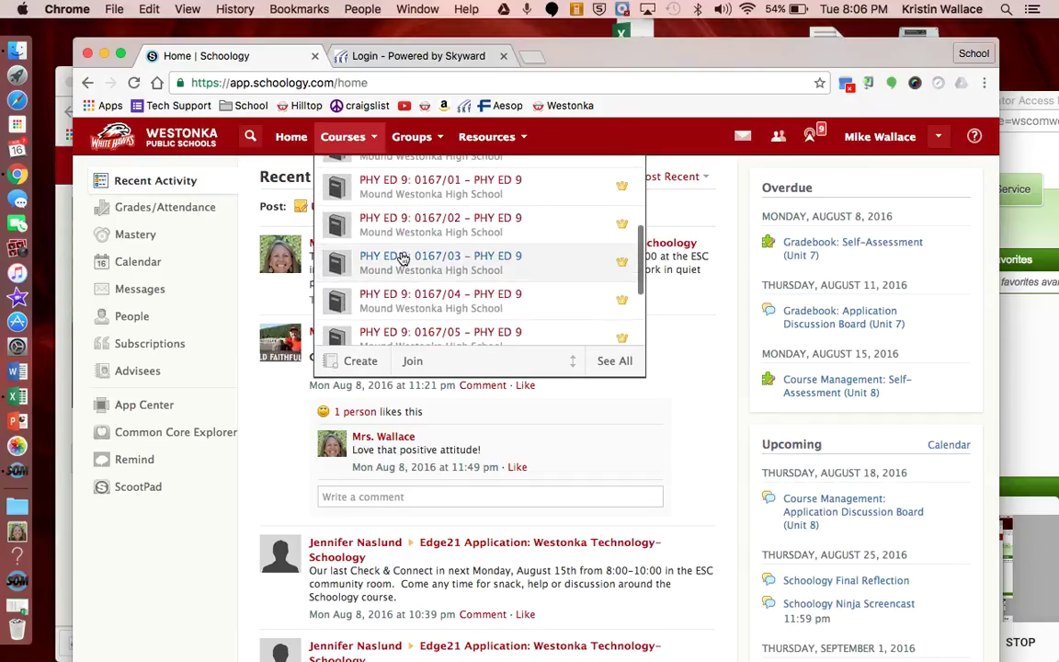
scroll(401, 259, "up", 4)
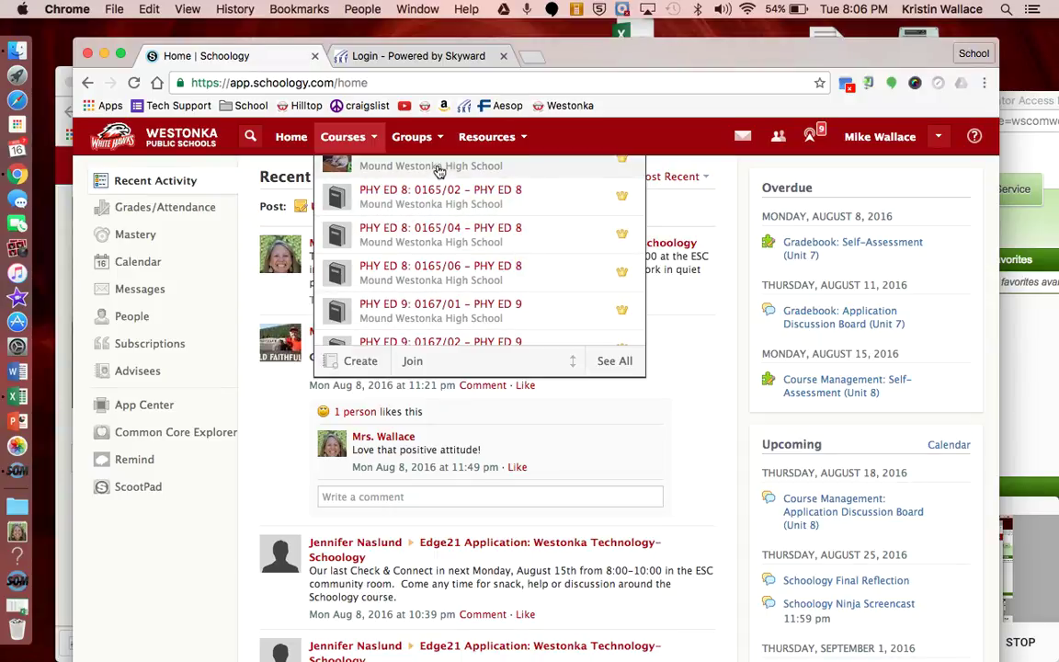
Open the course PHY ED 8: 0165/02 and show its member list
left_click(433, 192)
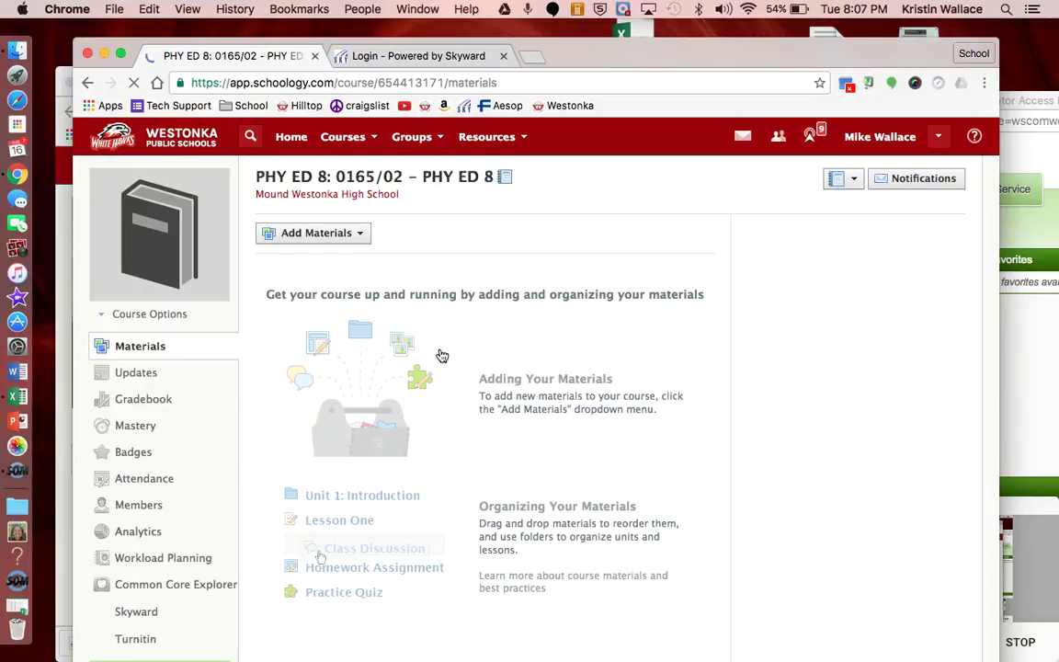
scroll(350, 429, "down", 2)
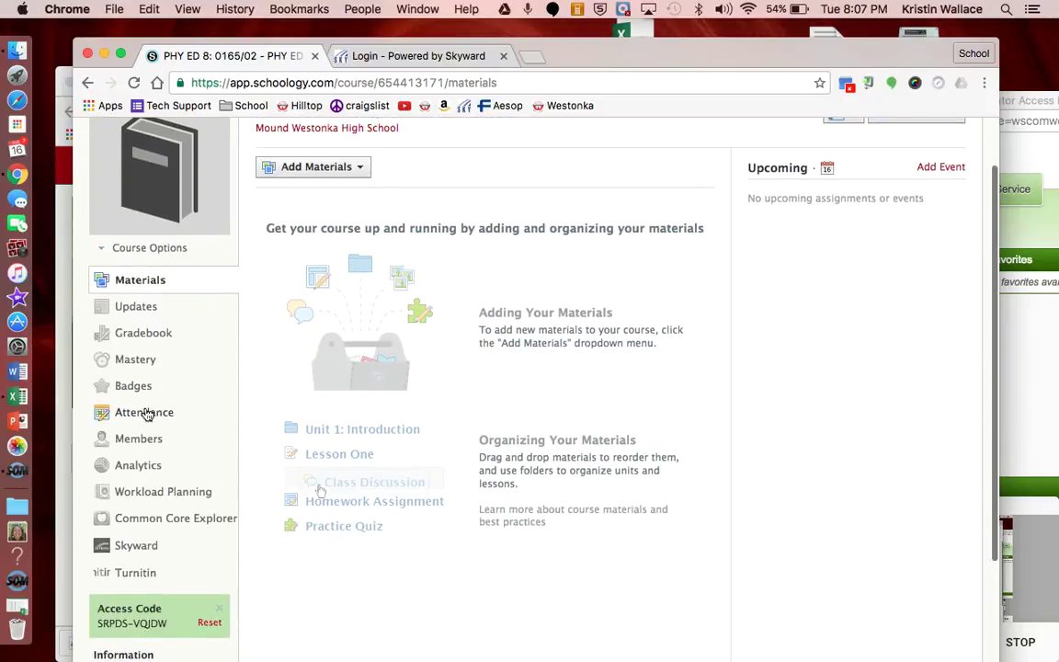
left_click(140, 441)
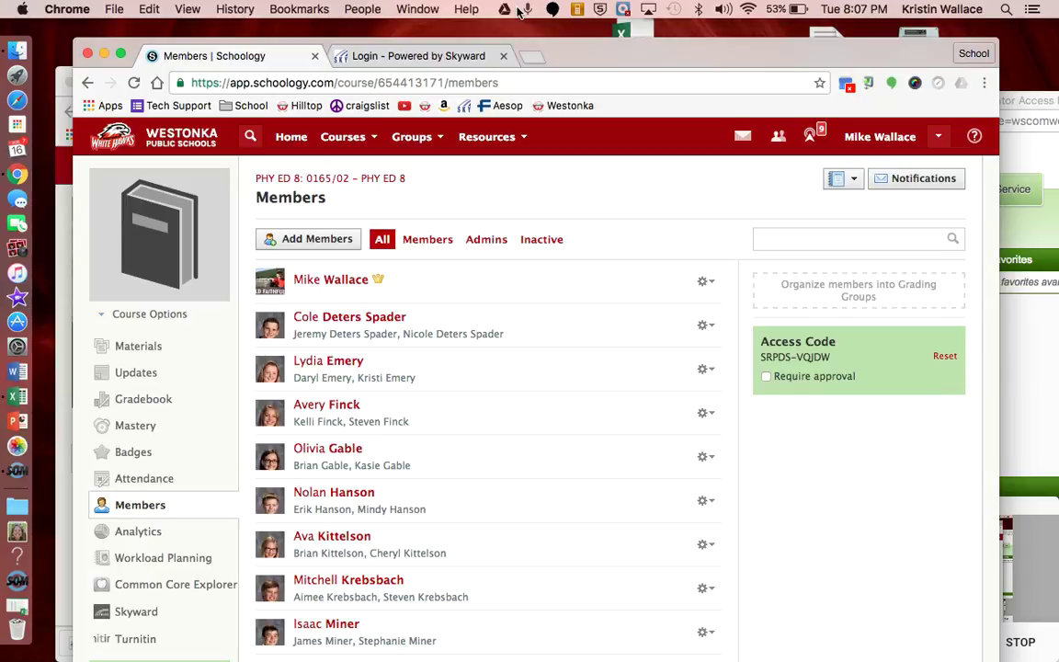
Switch to Skyward Educator Access Plus and open the class roster for 0165/04 PHY ED 8 from My Classes
left_click(423, 62)
left_click(1034, 147)
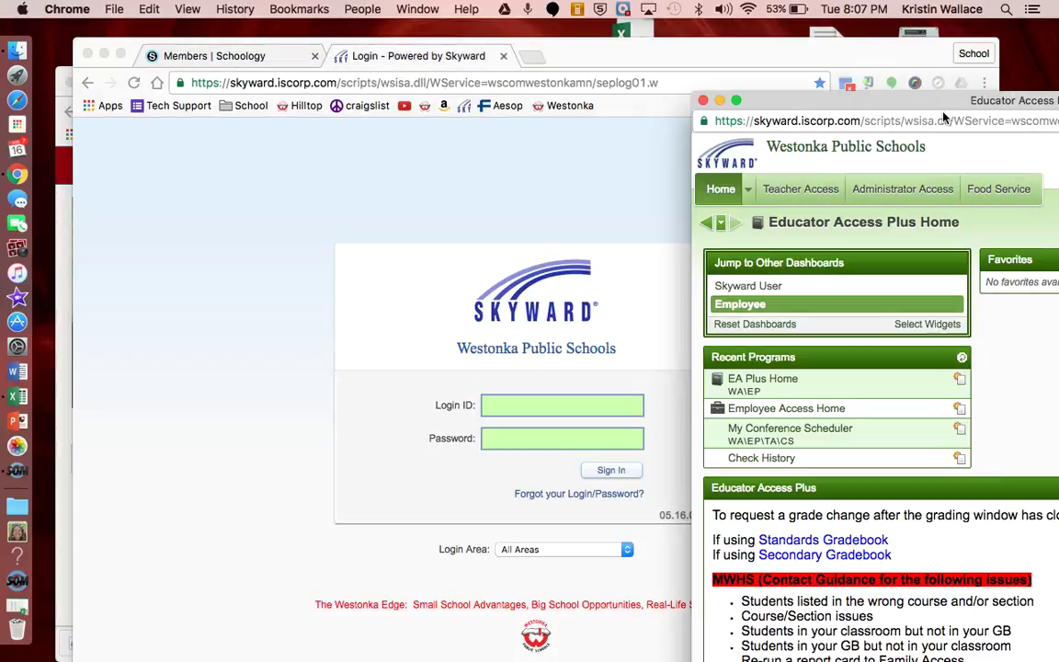
left_click_drag(917, 109, 437, 38)
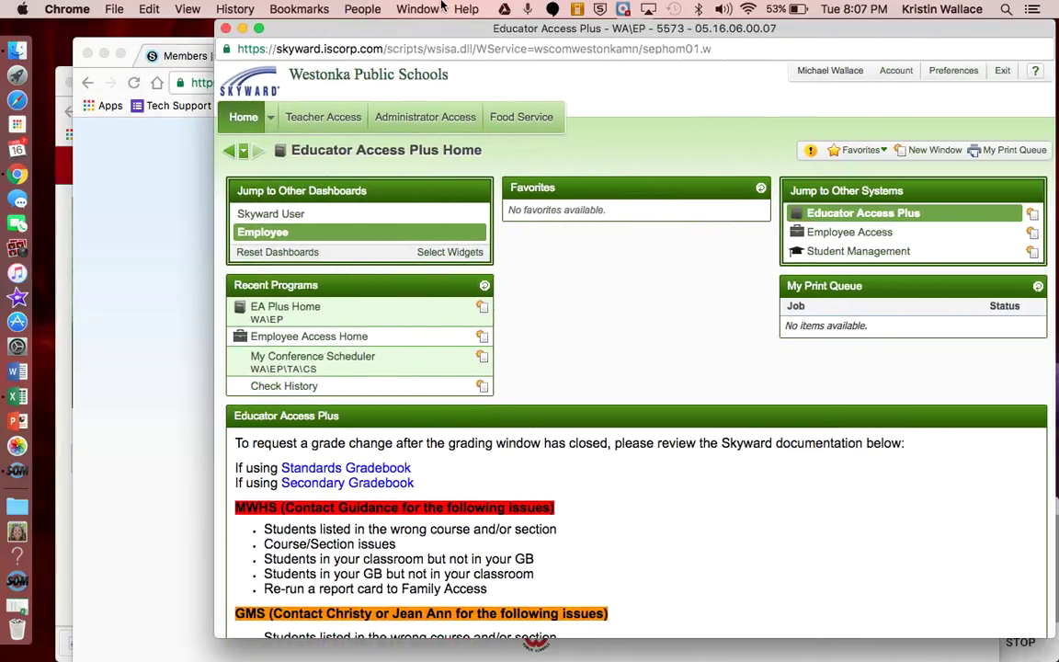
left_click(313, 115)
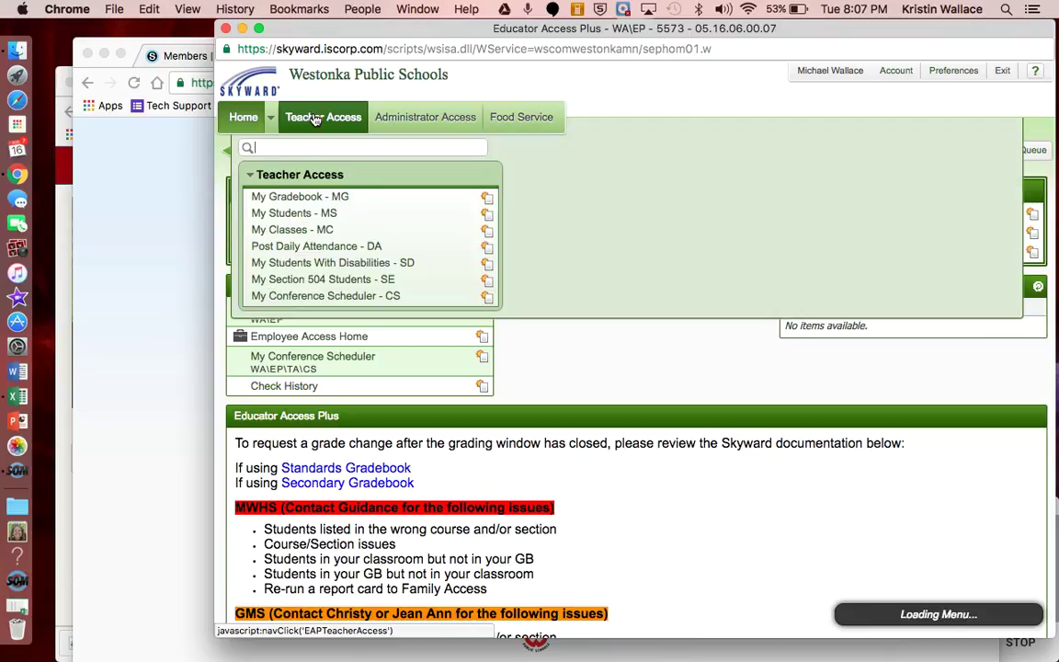
left_click(287, 229)
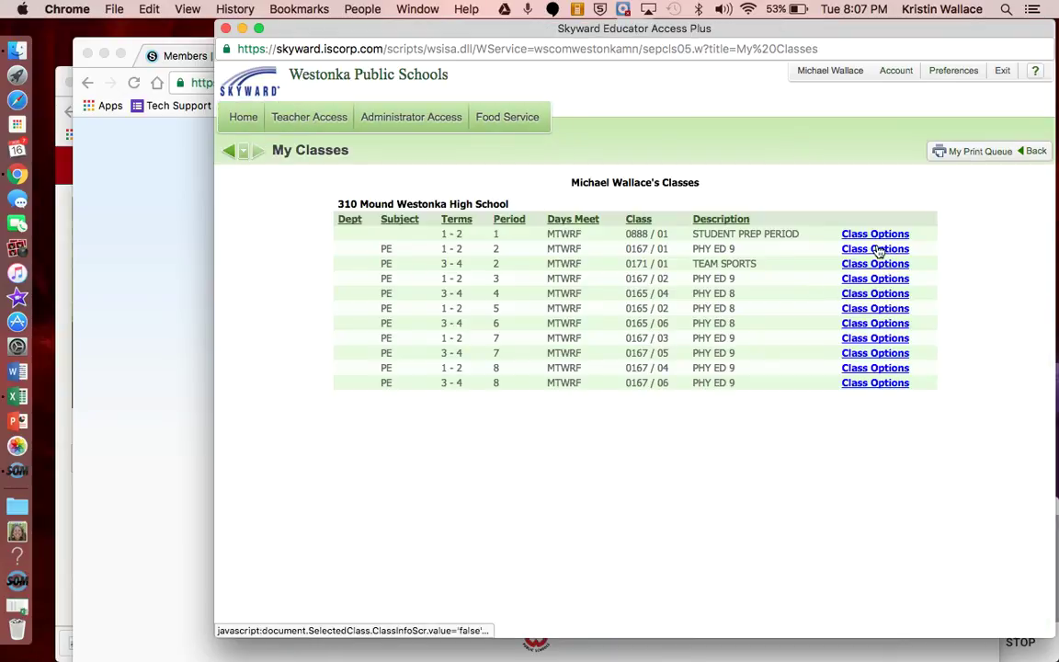
left_click(864, 295)
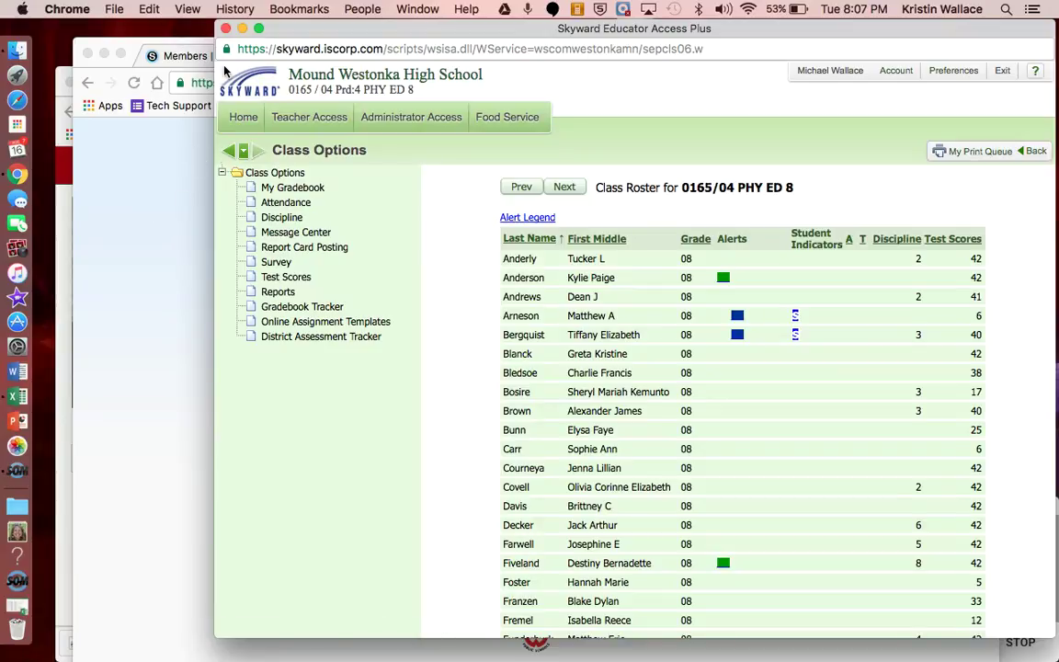
Return to Schoology and look through all entries in the course list
left_click(226, 29)
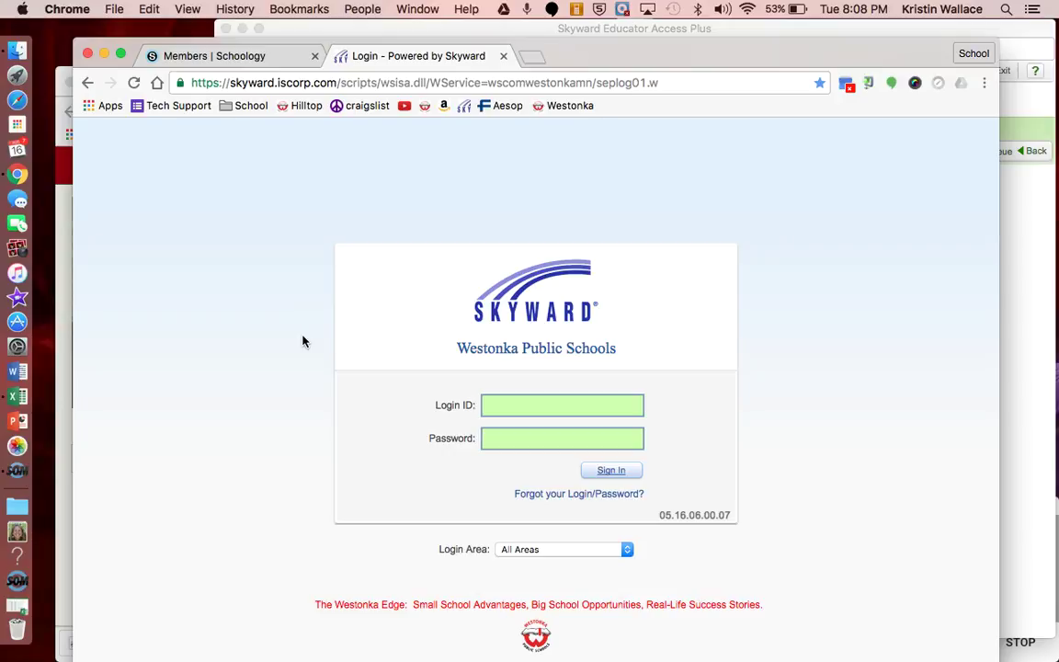
left_click(257, 60)
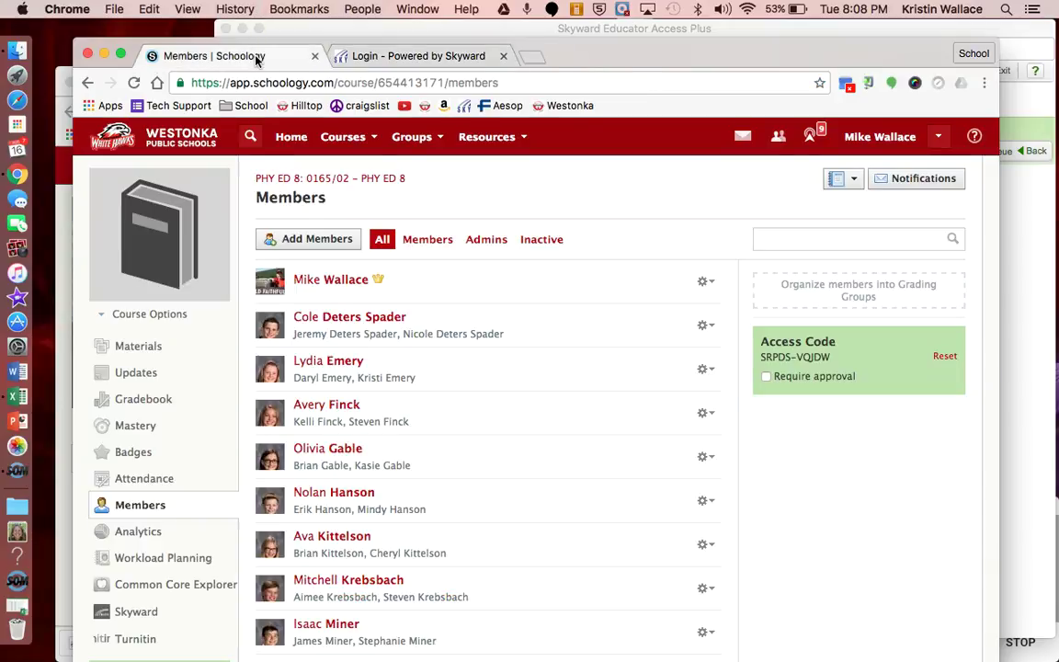
left_click(362, 147)
scroll(400, 273, "down", 2)
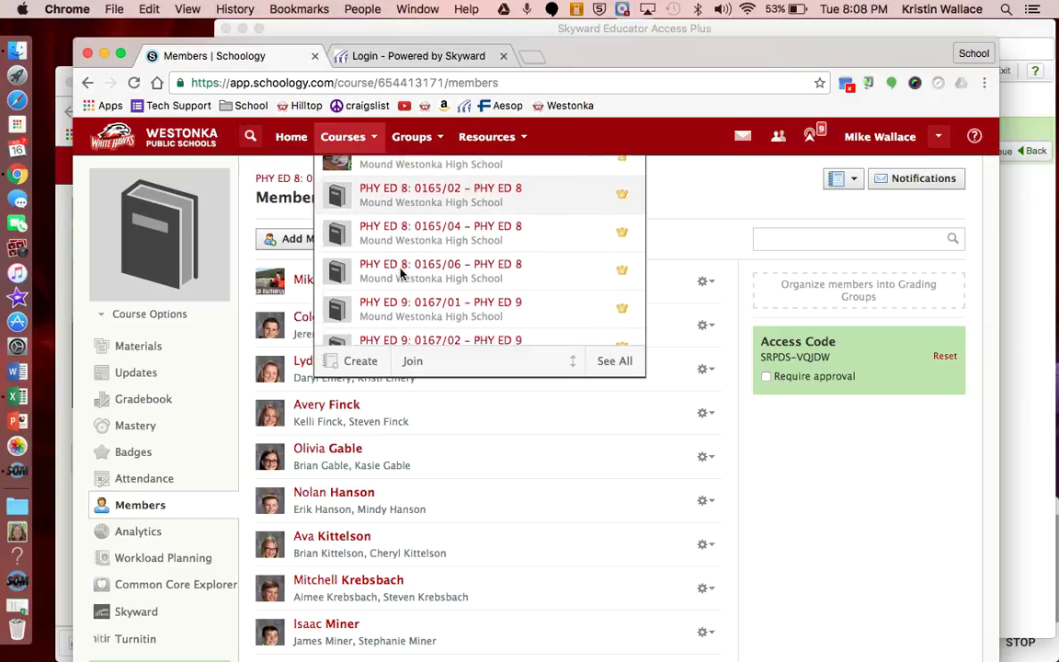
scroll(399, 273, "down", 5)
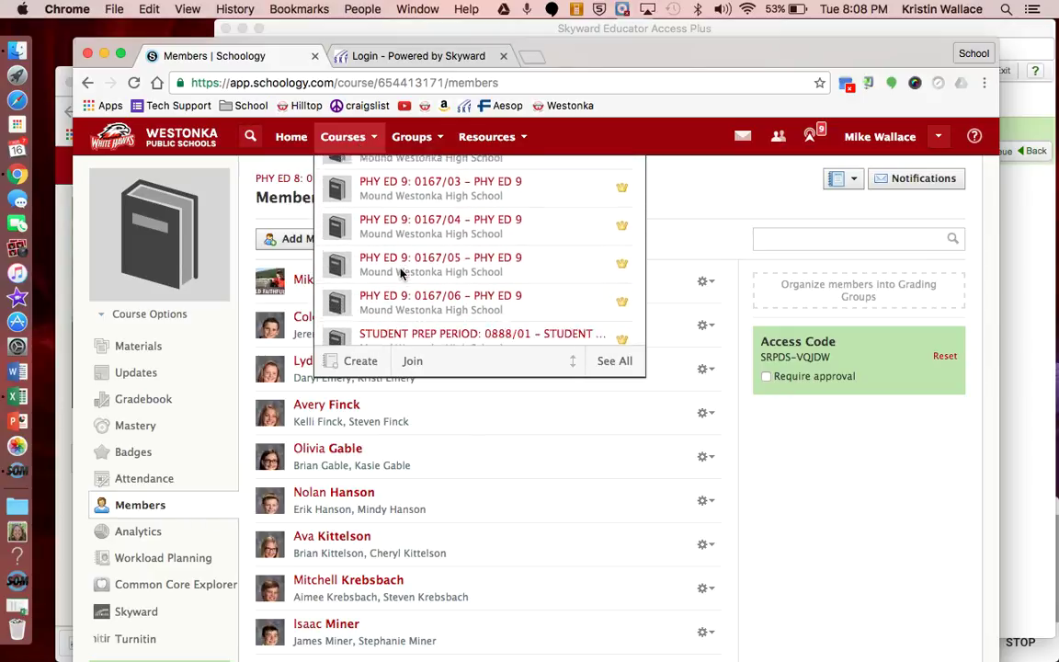
scroll(400, 273, "down", 4)
scroll(401, 276, "up", 3)
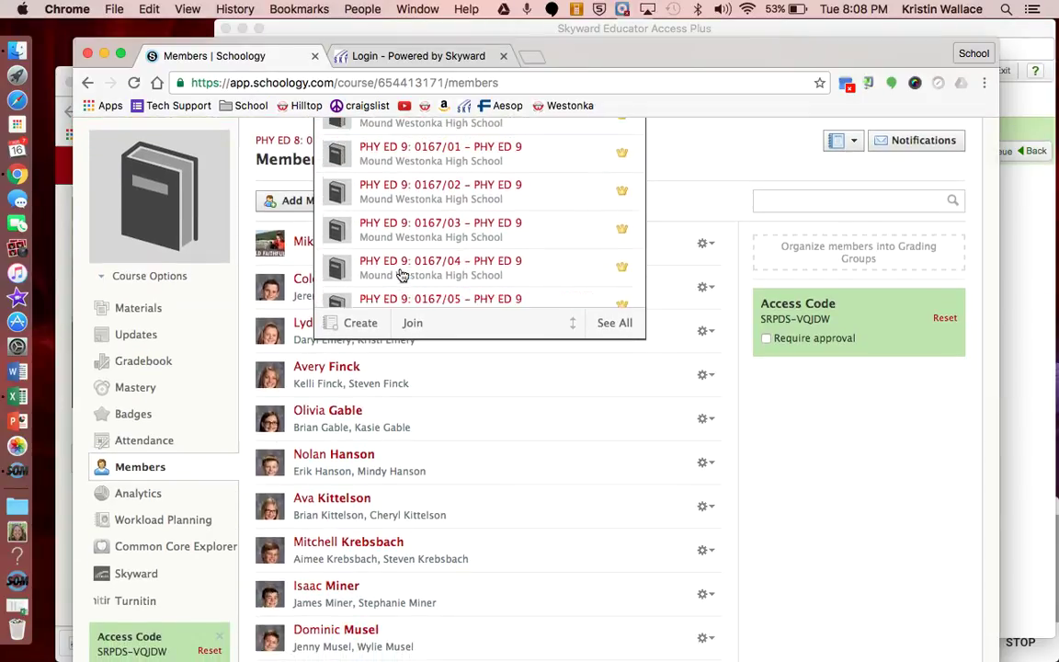
scroll(402, 274, "up", 6)
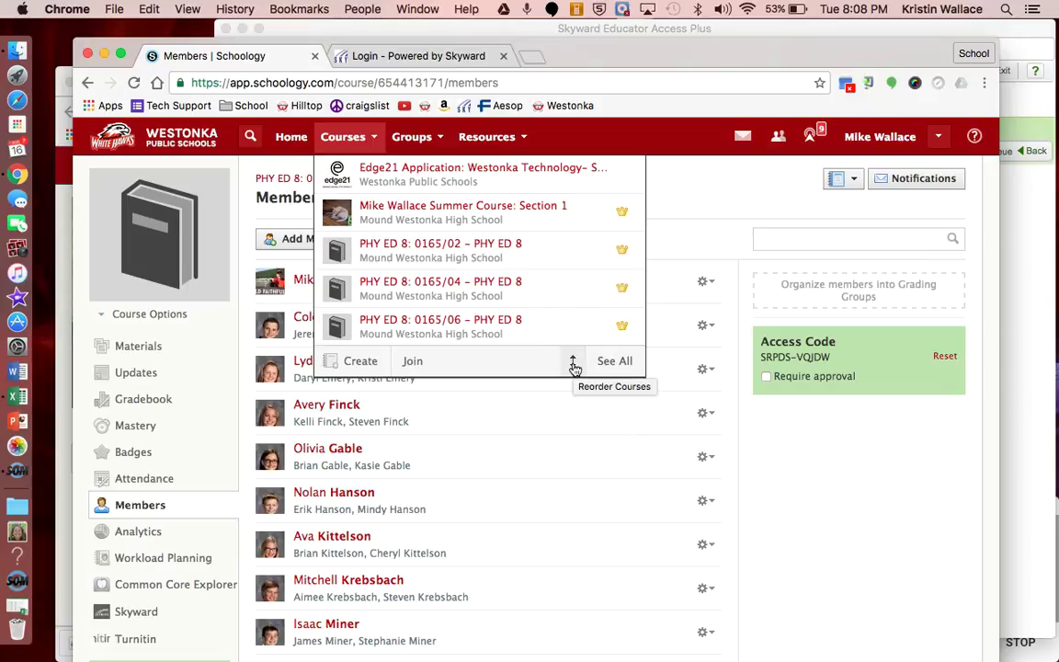
Open Reorder Courses, review the order of all courses and leave without saving
left_click(573, 364)
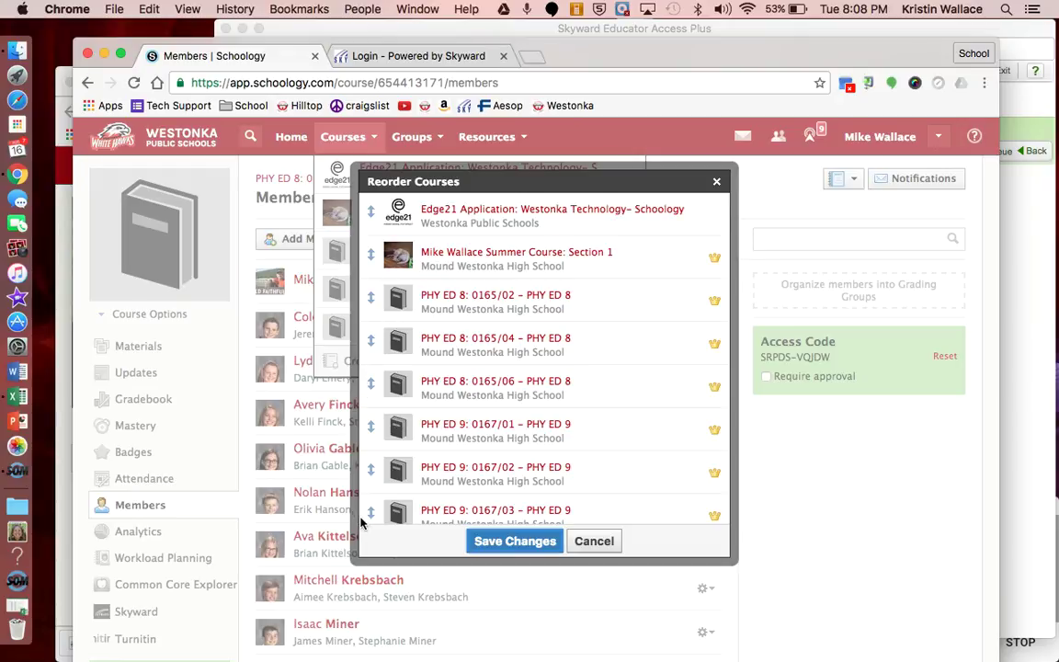
scroll(480, 444, "down", 3)
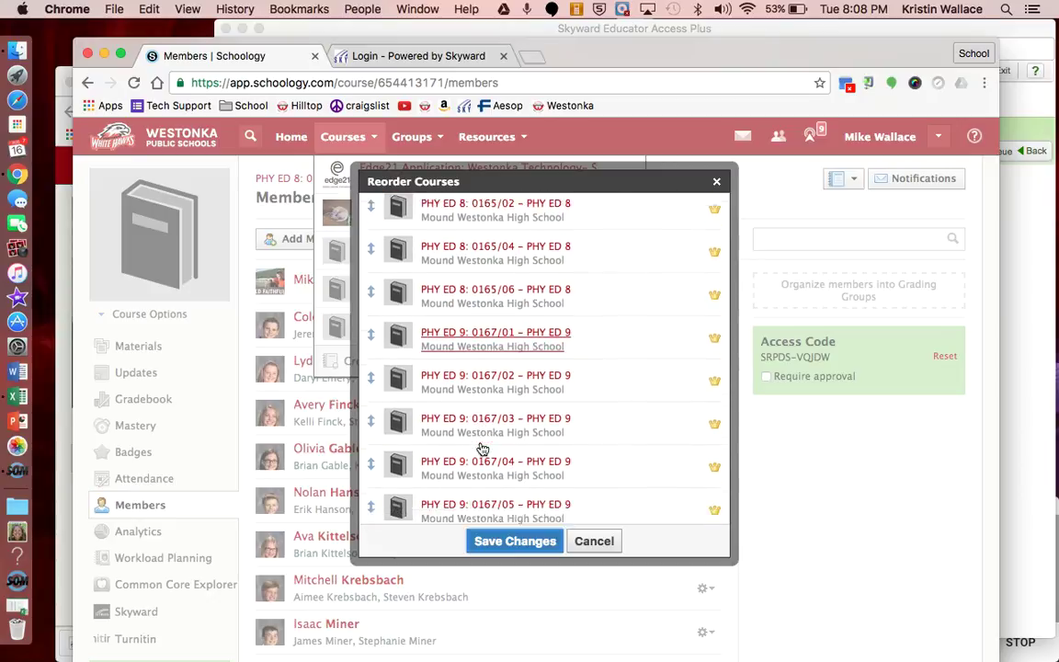
scroll(479, 446, "down", 5)
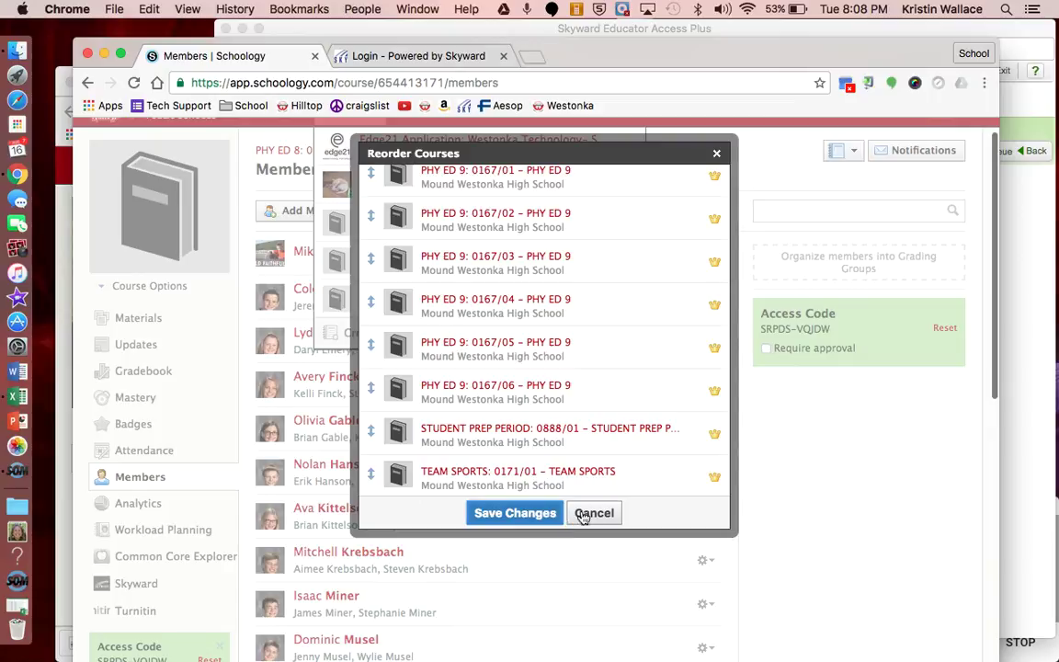
left_click(595, 514)
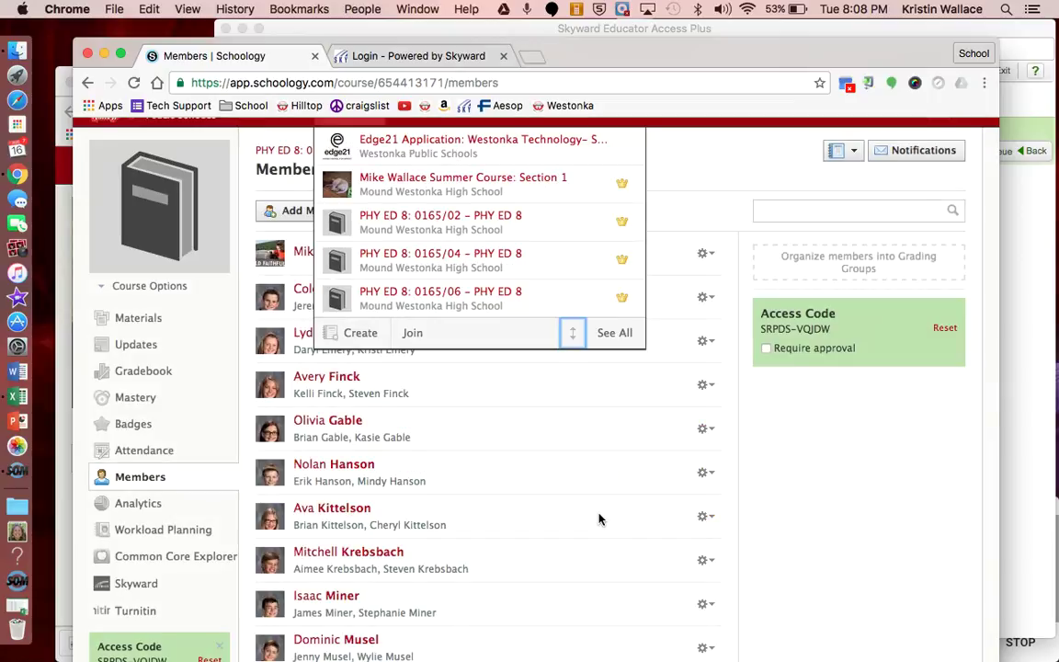
Open the full overview of current courses with their sections
left_click(615, 333)
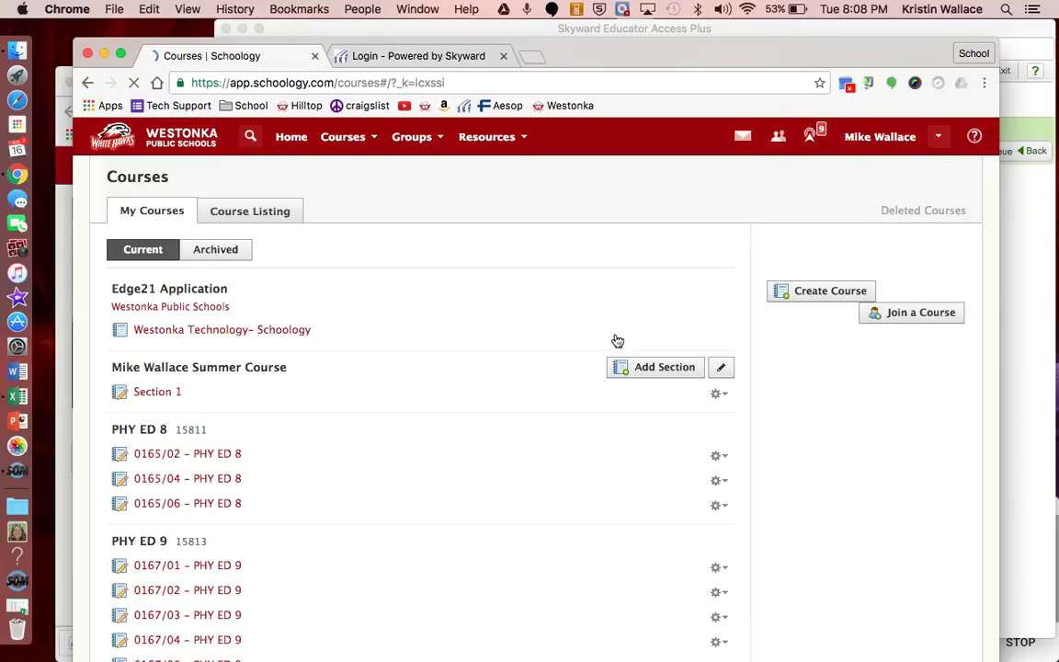
scroll(620, 481, "down", 2)
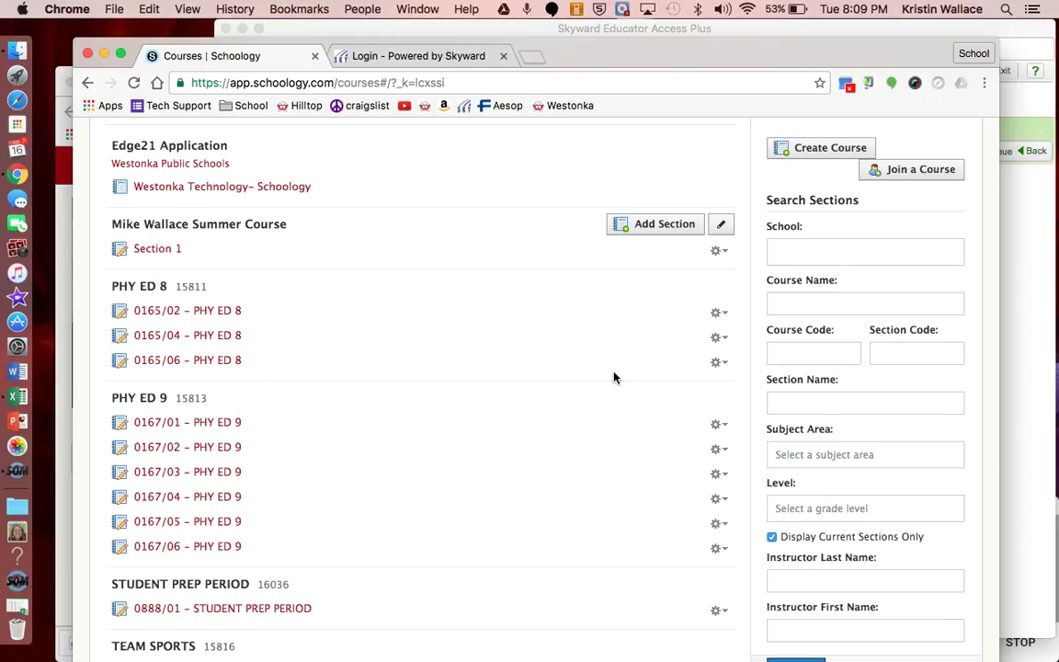
Check which PHY ED 8 sections can be linked to 0165/02 and cancel without linking any
left_click(723, 316)
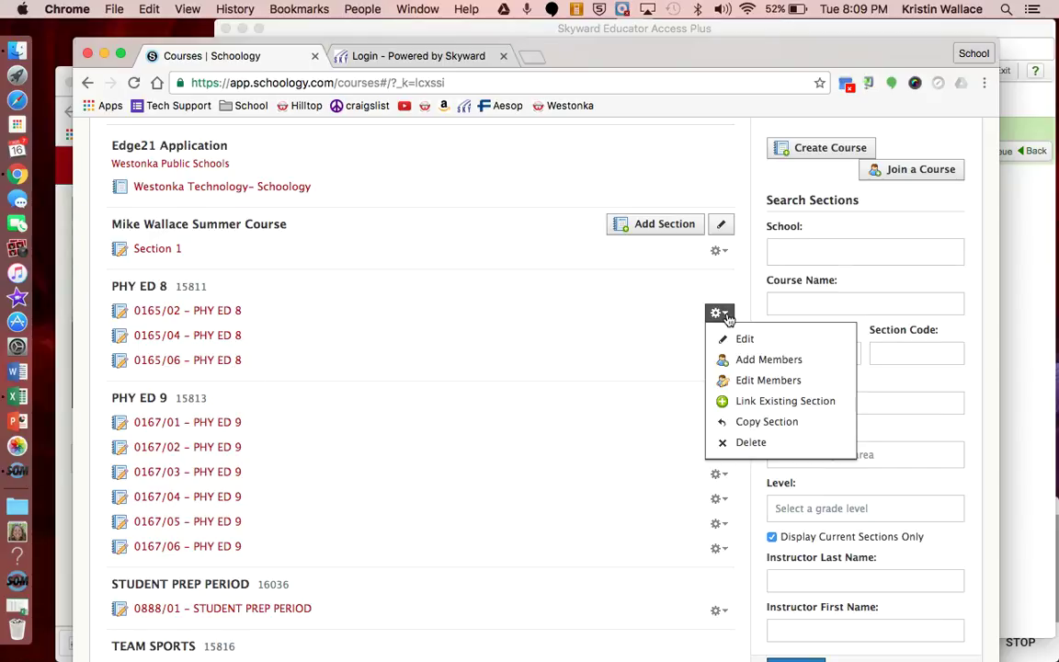
left_click(736, 403)
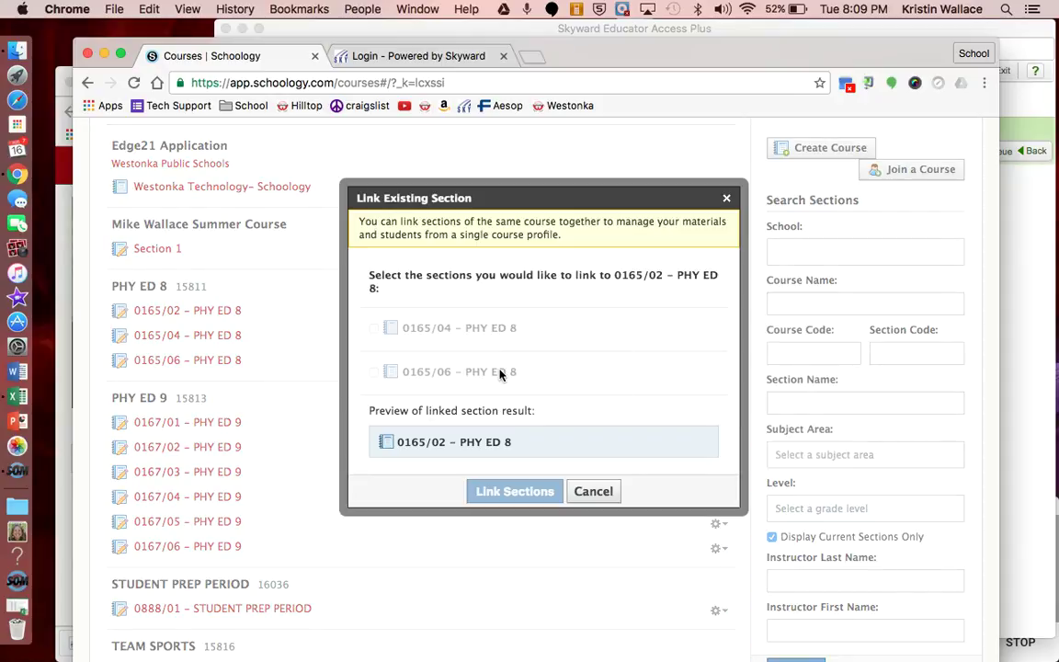
mouse_move(499, 374)
left_click(593, 492)
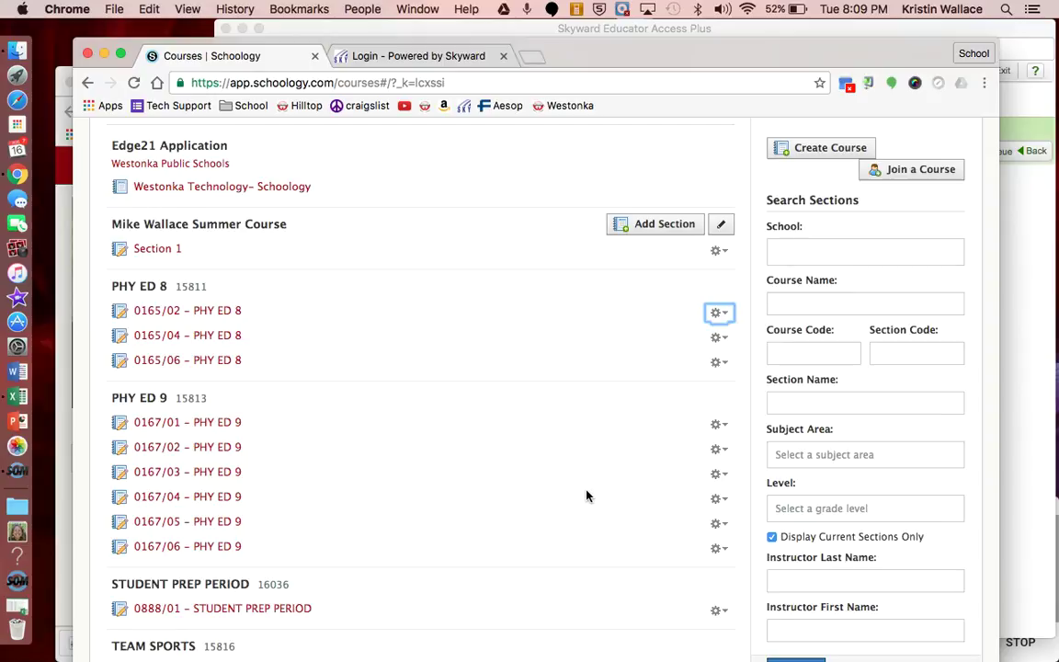
Link the existing section 0165/06 - PHY ED 8 to section 0165/04 - PHY ED 8
left_click(720, 338)
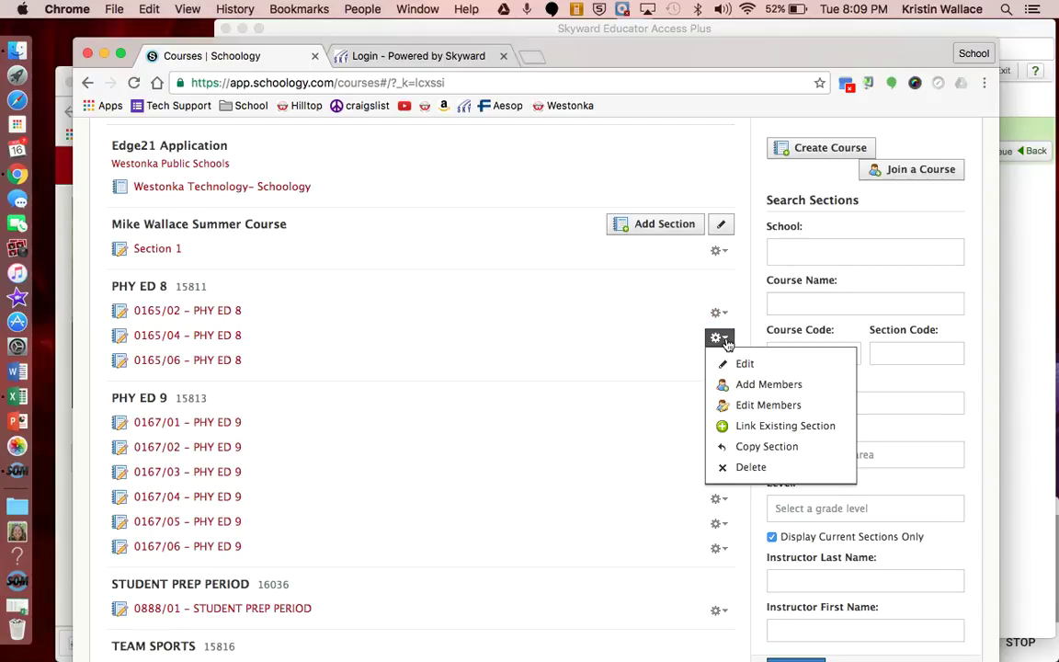
left_click(739, 426)
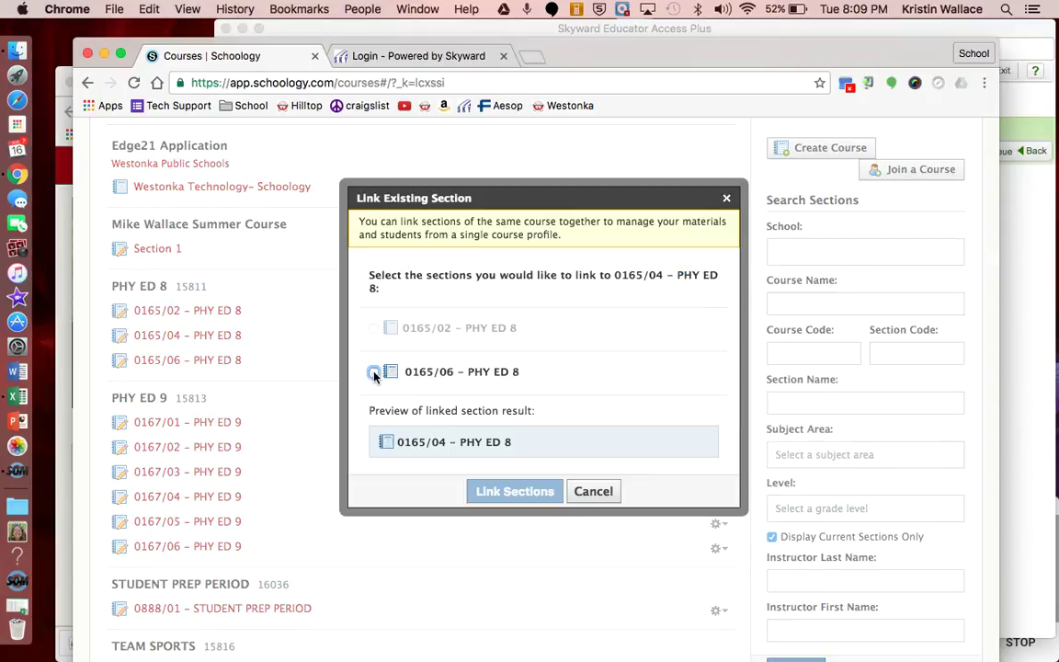
left_click(373, 371)
left_click(498, 493)
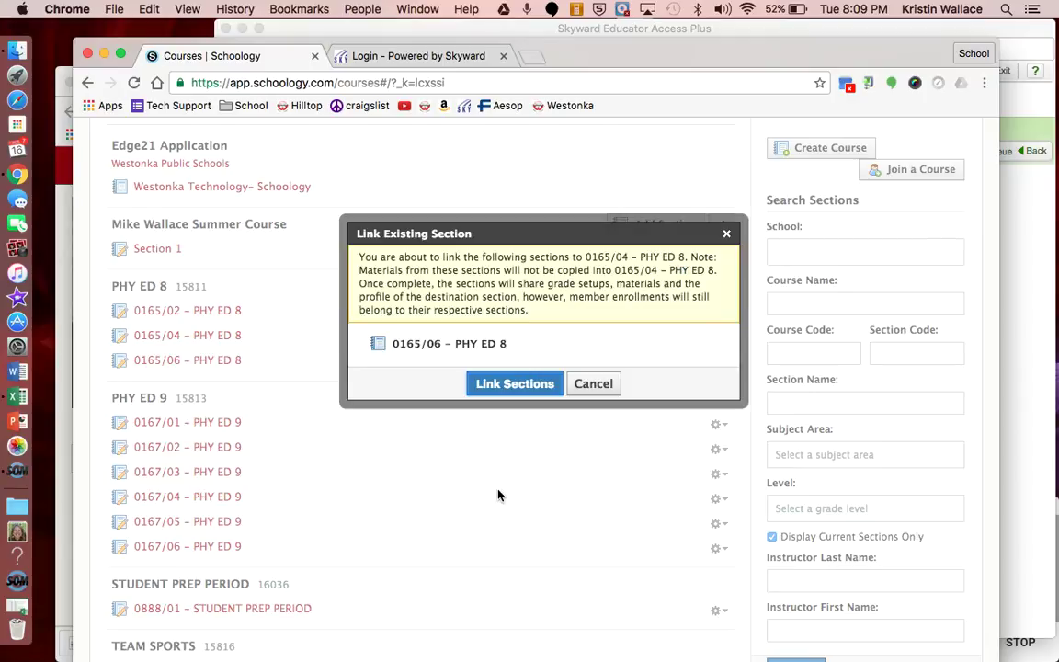
left_click(487, 385)
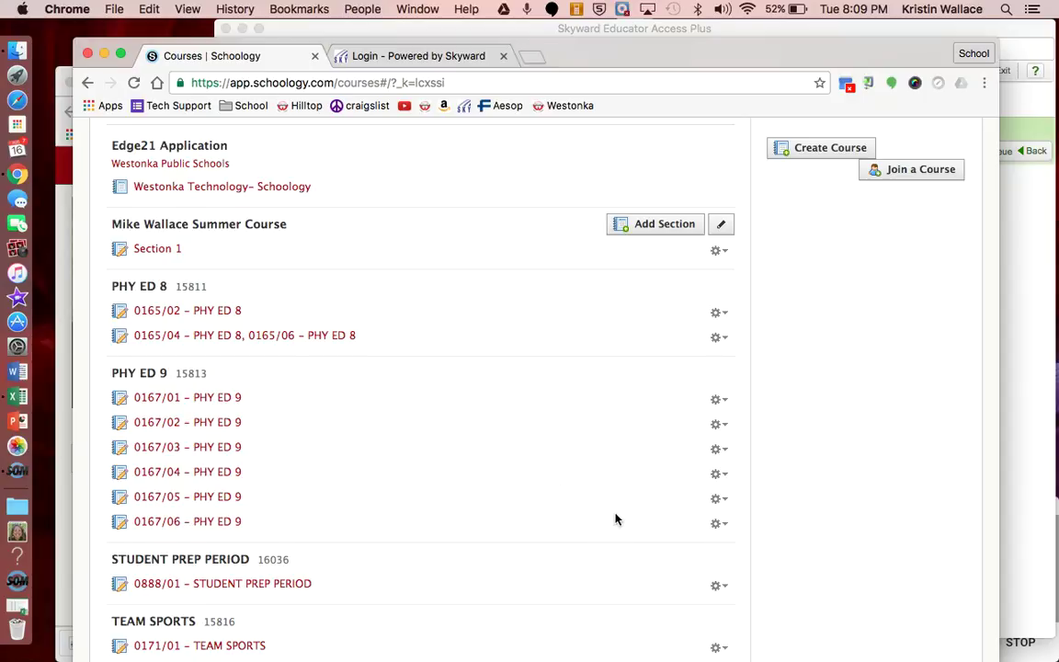
Link the existing sections 0167/02, 0167/03 and 0167/04 - PHY ED 9 to section 0167/01 - PHY ED 9
left_click(725, 405)
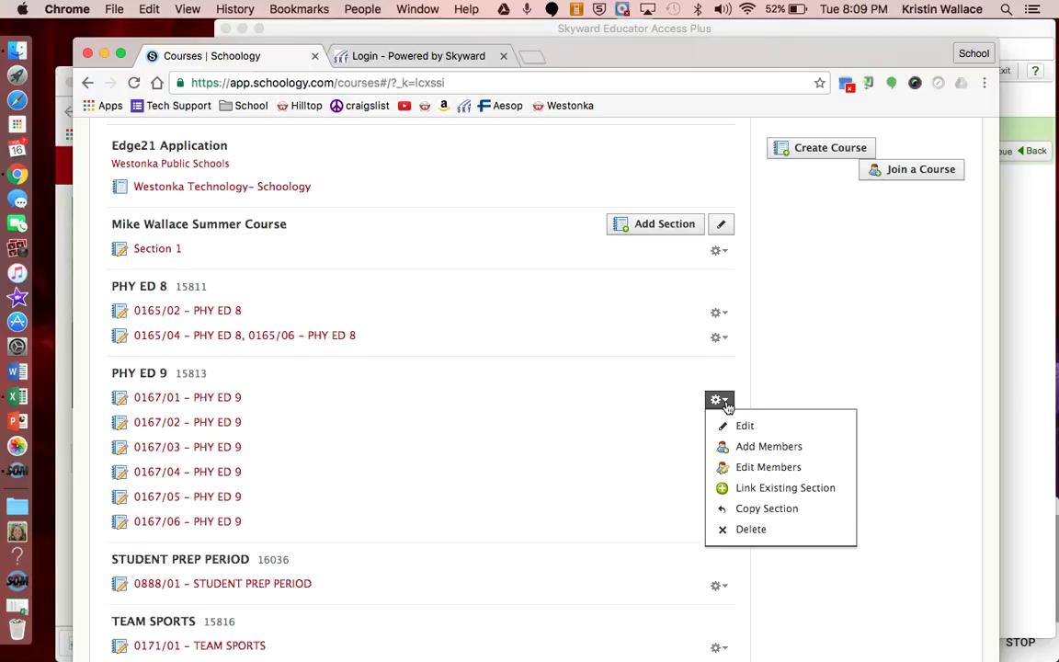
left_click(726, 488)
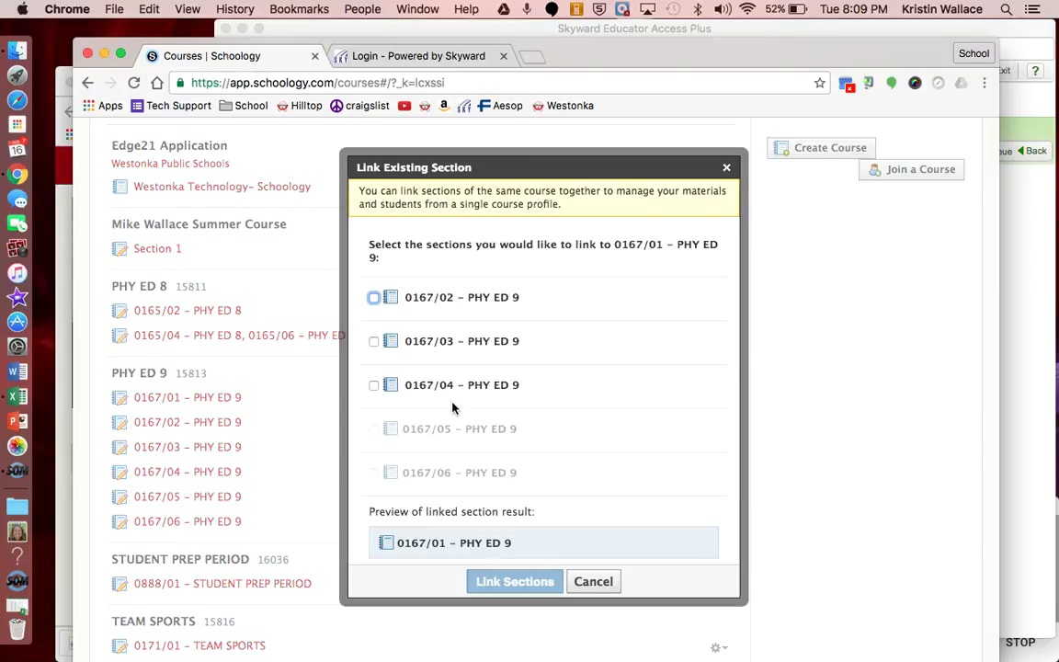
left_click(373, 297)
left_click(373, 341)
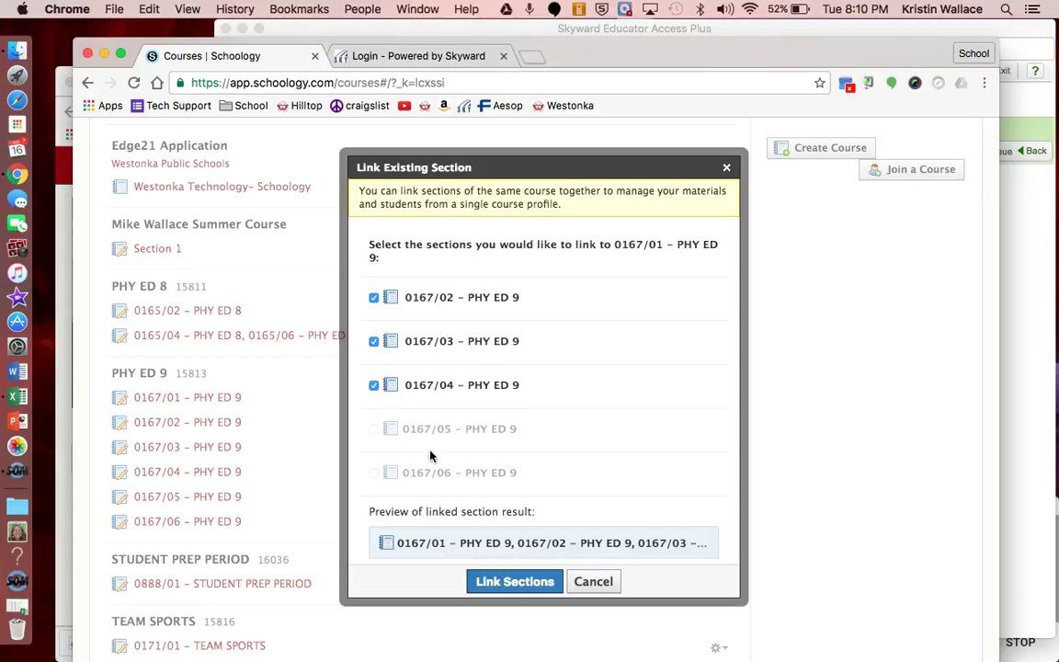
left_click(512, 583)
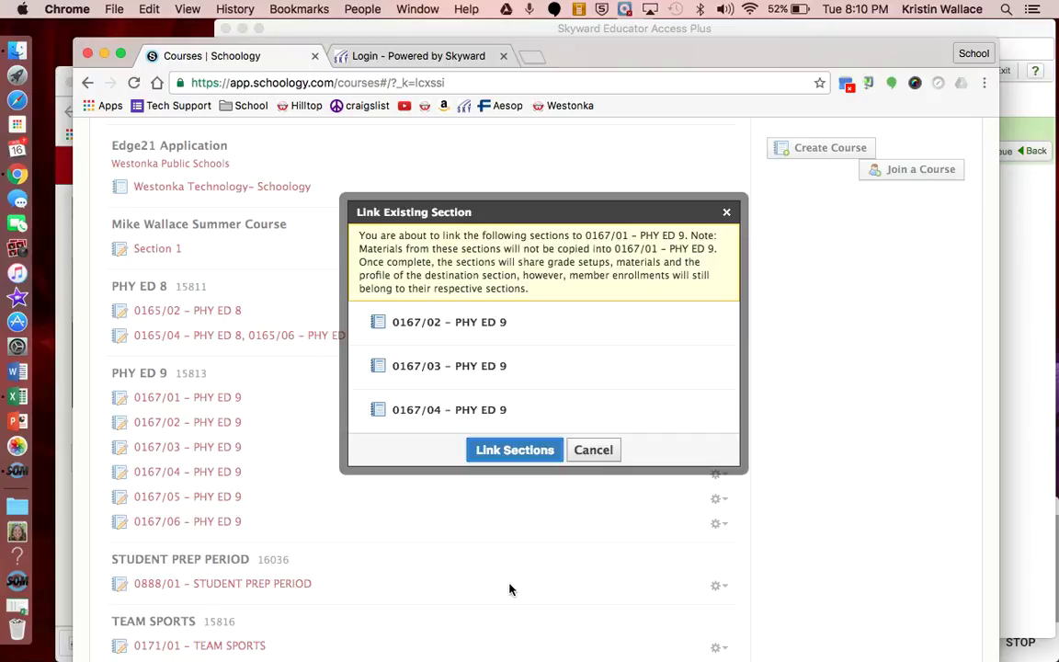
left_click(508, 450)
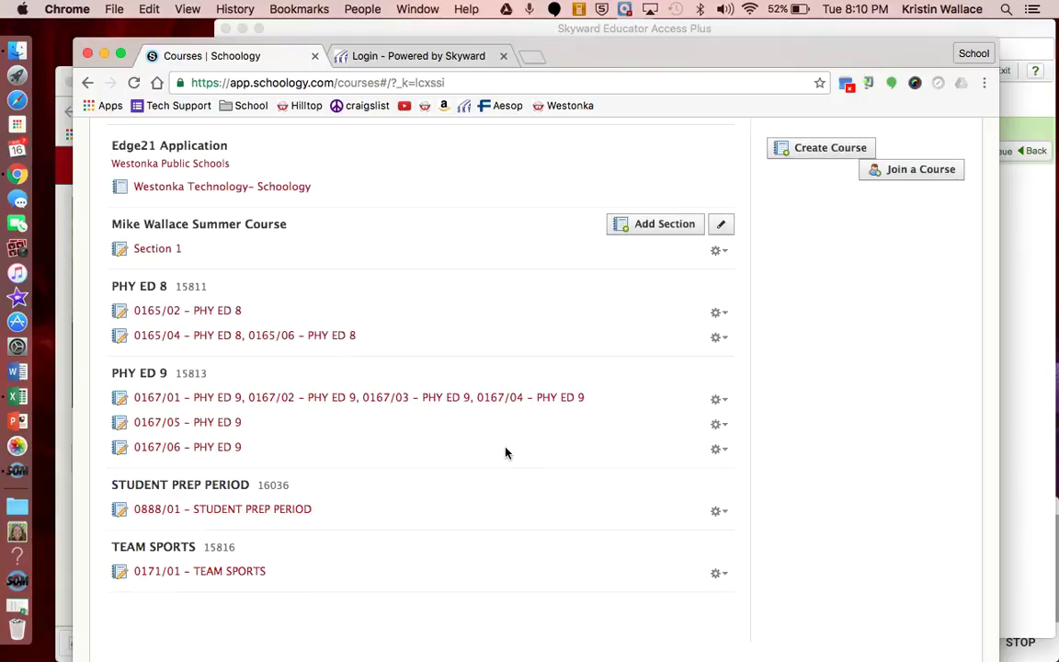
Link the existing section 0167/06 - PHY ED 9 to section 0167/05 - PHY ED 9
left_click(723, 425)
left_click(735, 512)
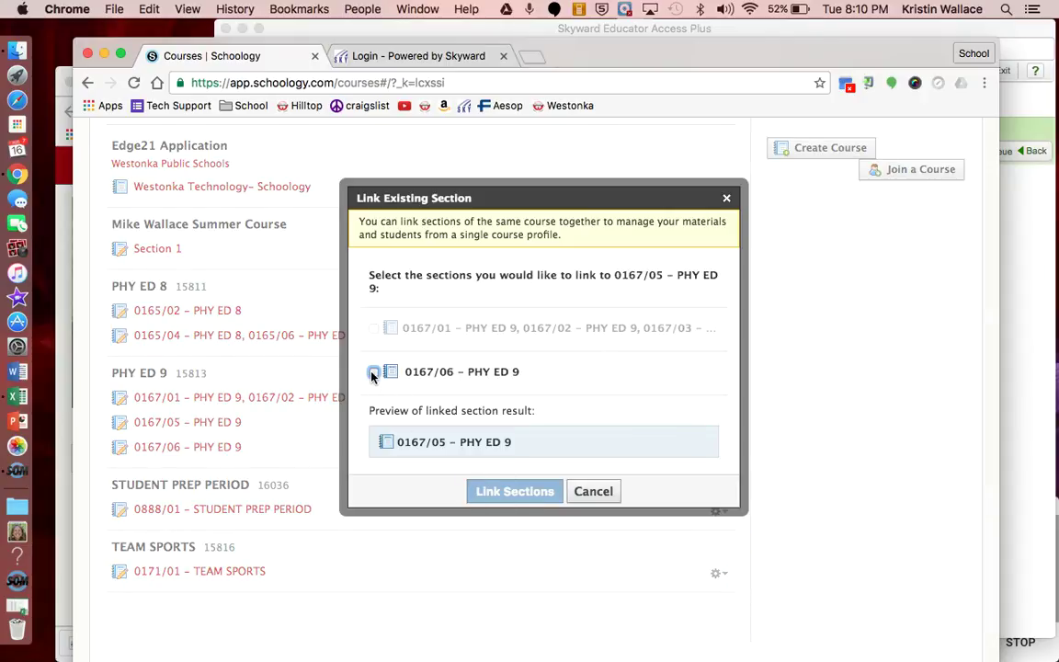
left_click(373, 375)
left_click(482, 490)
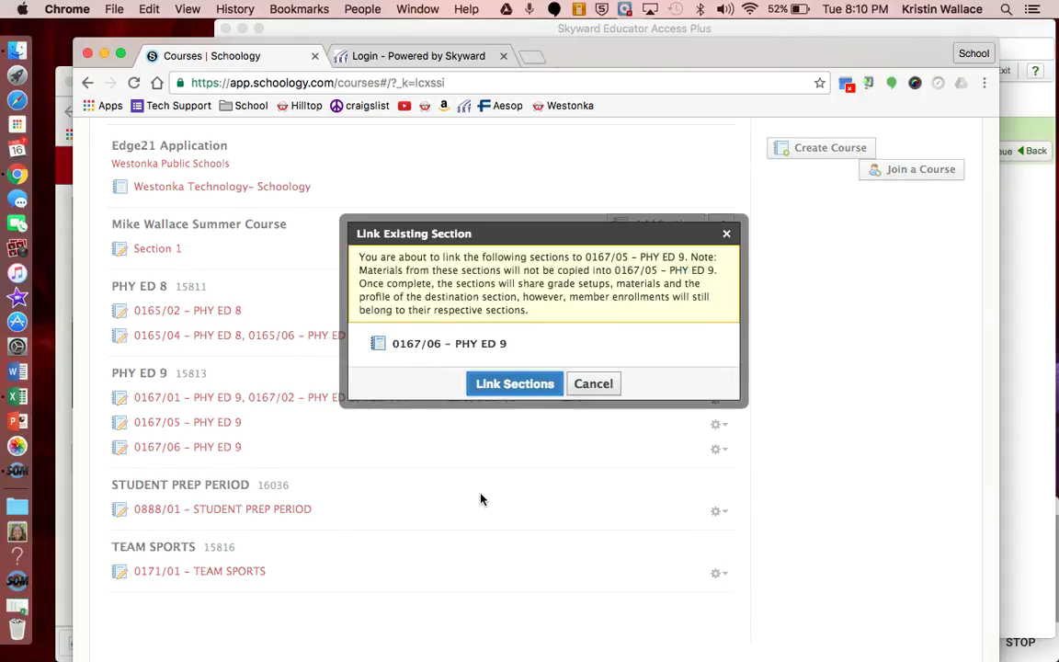
left_click(511, 383)
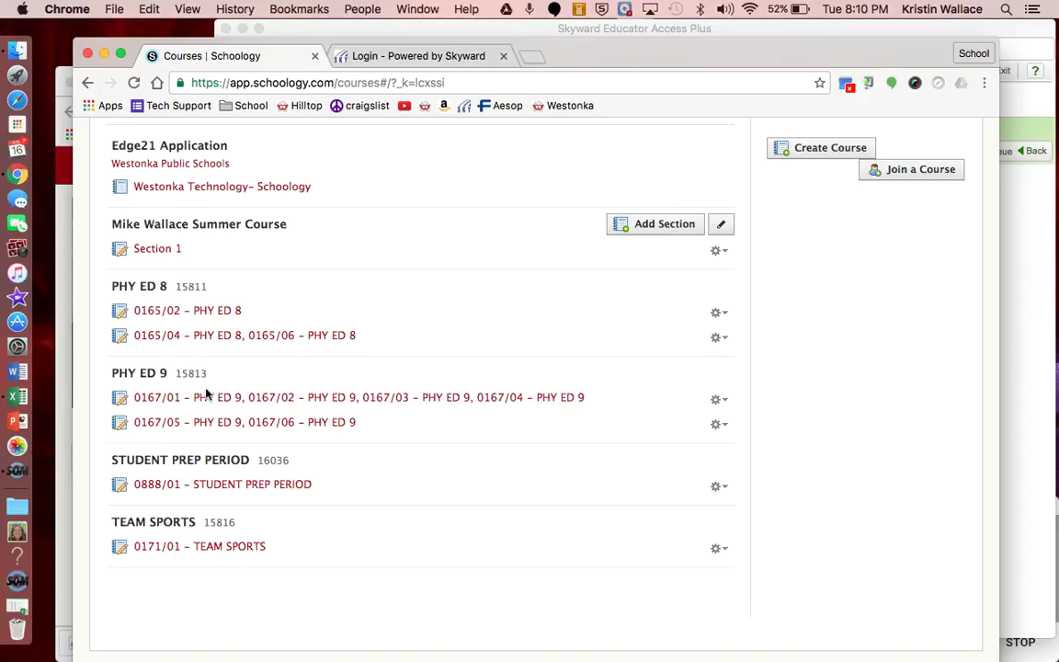
Return to the home page and review the quick list of courses for the linked PHY ED sections
scroll(213, 409, "up", 4)
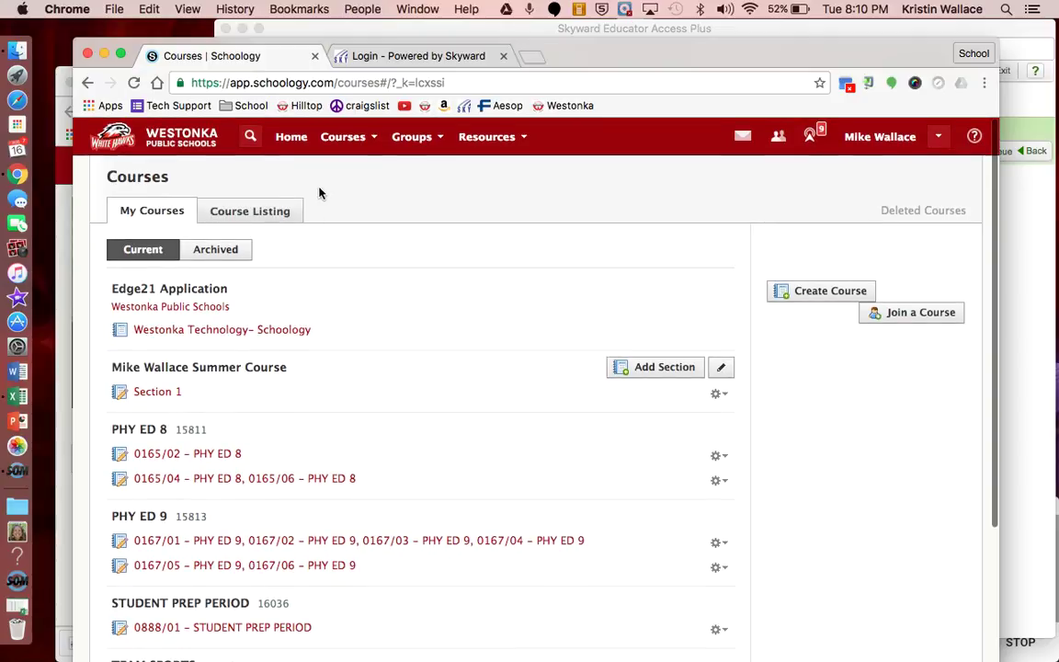
left_click(299, 144)
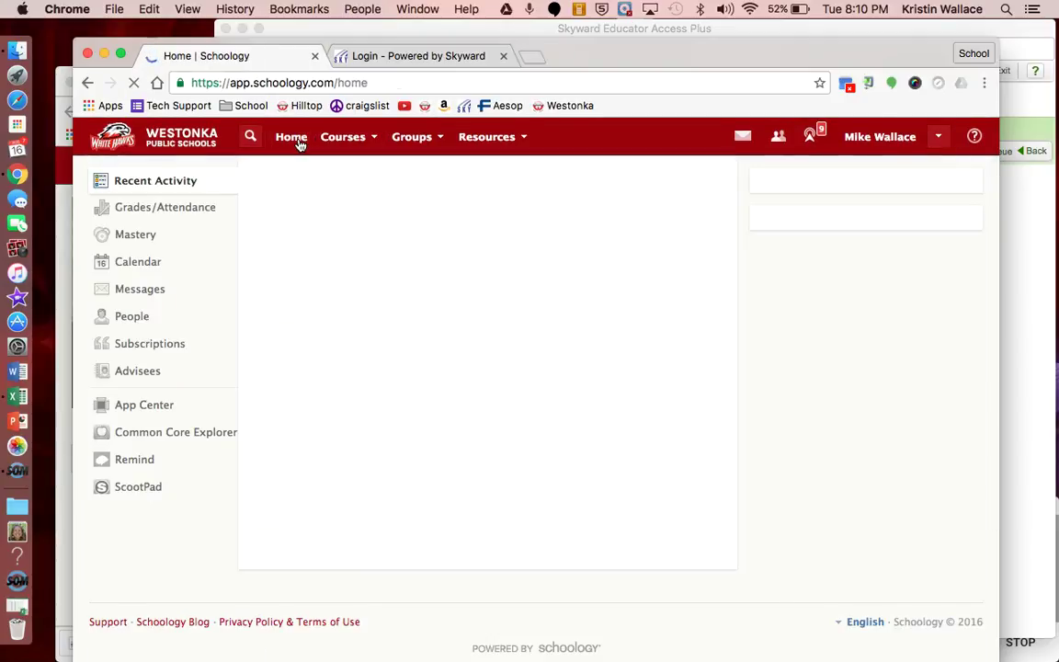
left_click(365, 142)
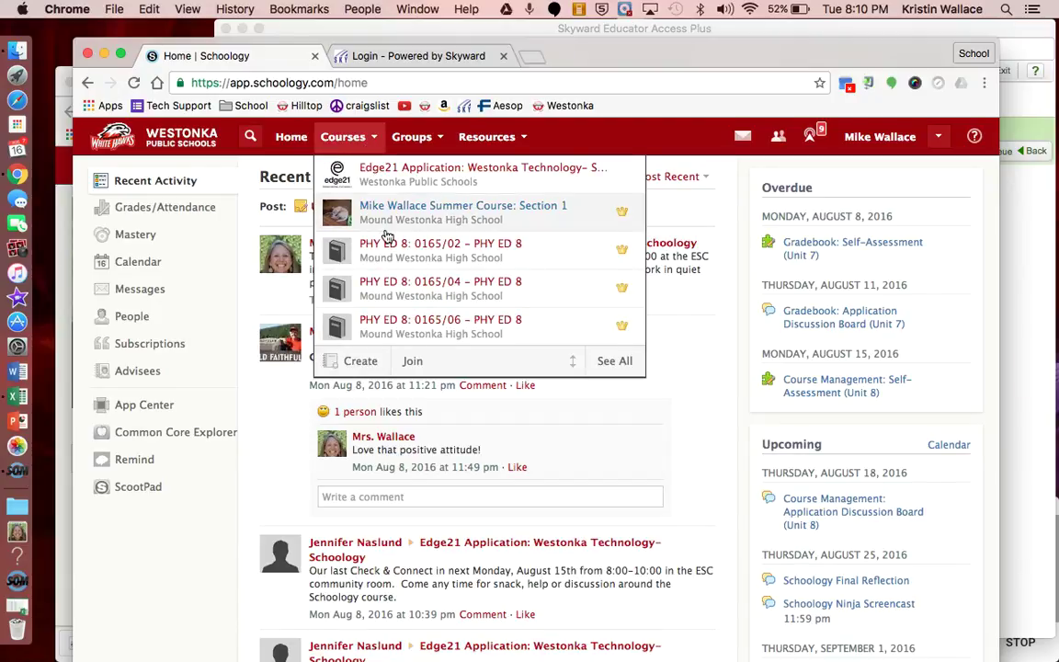
scroll(386, 237, "down", 6)
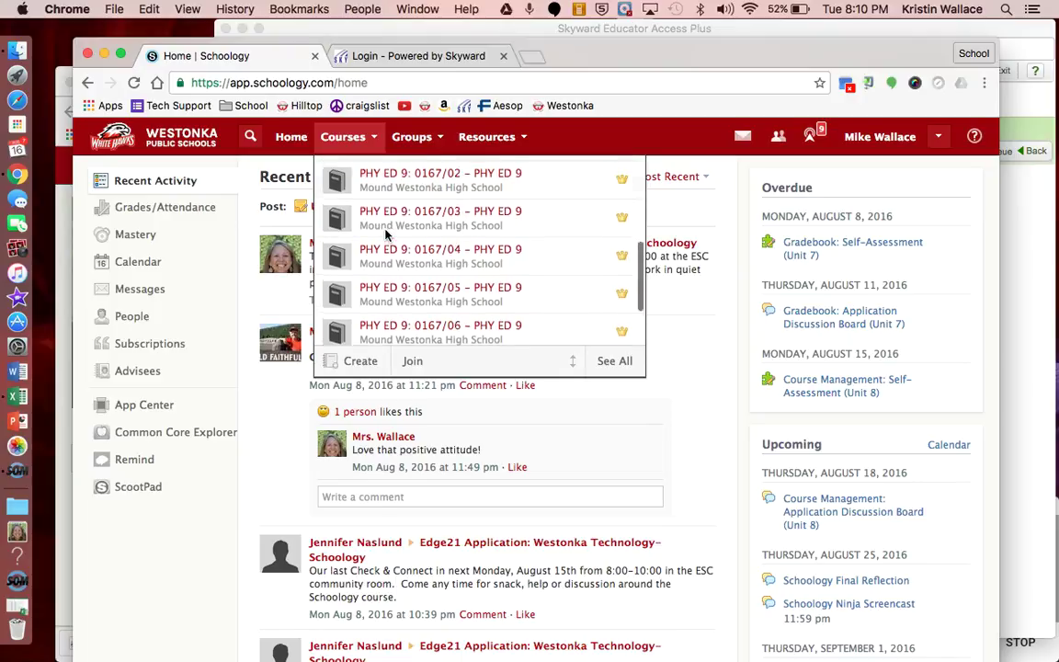
scroll(386, 235, "down", 4)
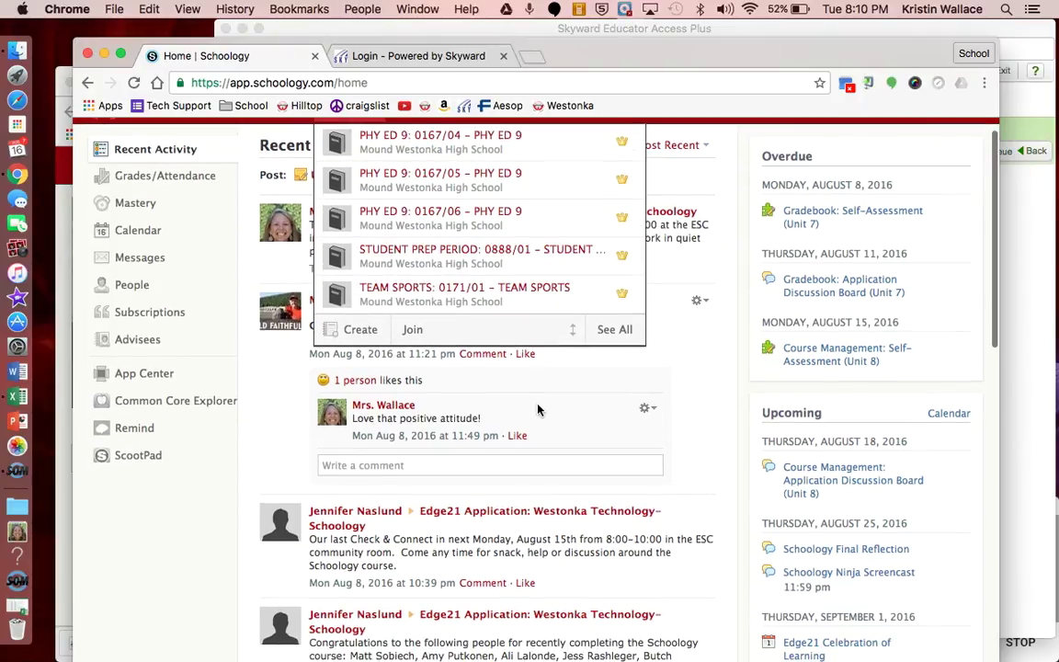
left_click(602, 421)
scroll(538, 349, "up", 2)
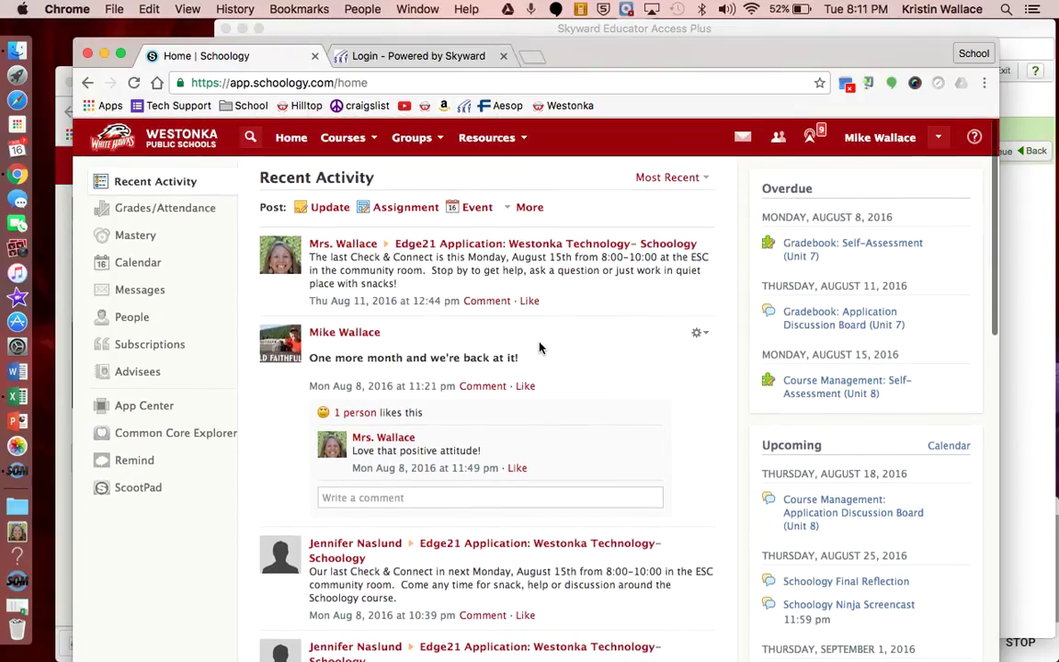